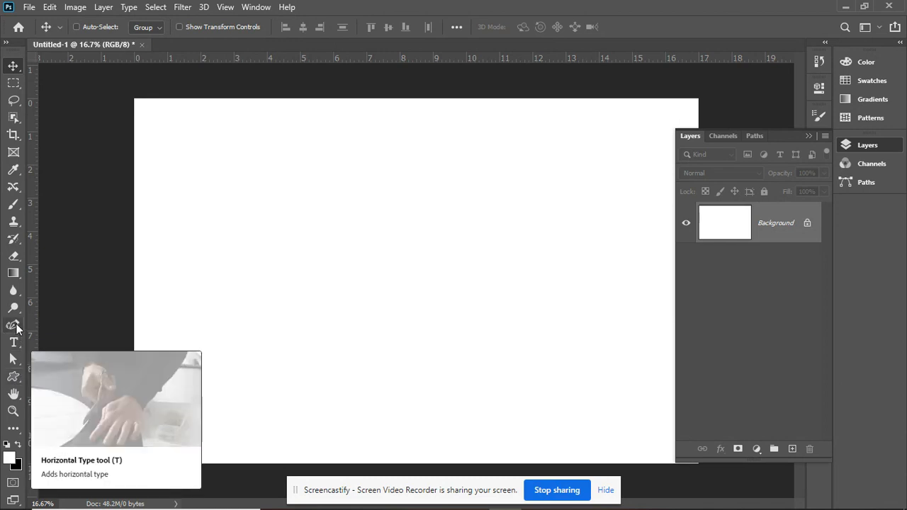
Draw an open wavy path of five points across the canvas with the Curvature Pen in Path mode, rising at its right end.
left_click(13, 325)
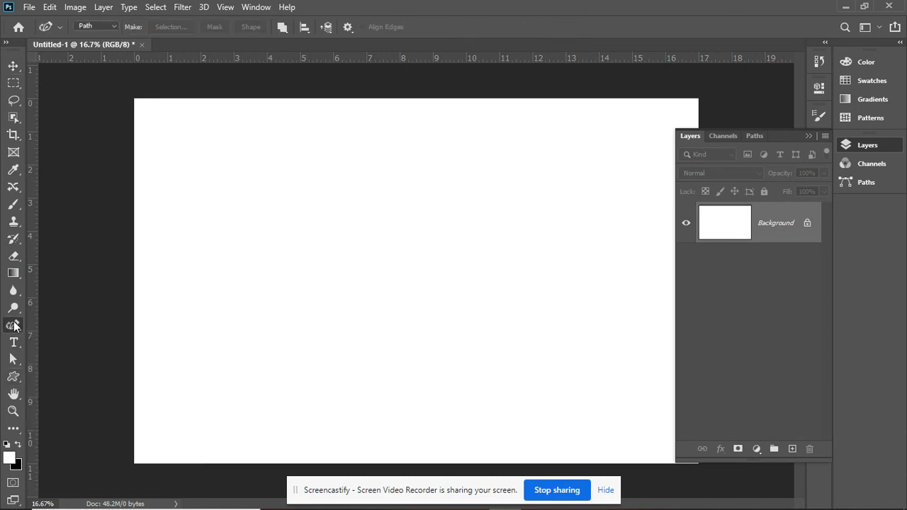
left_click(115, 26)
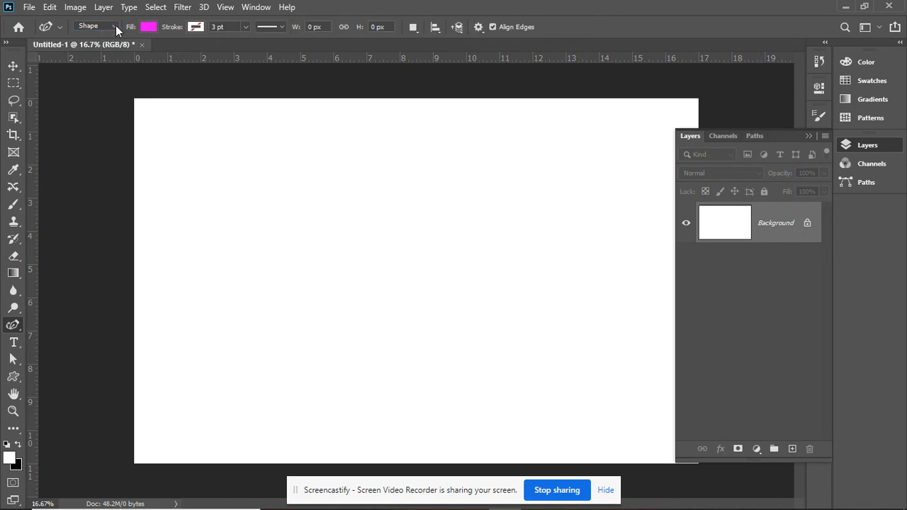
left_click(115, 26)
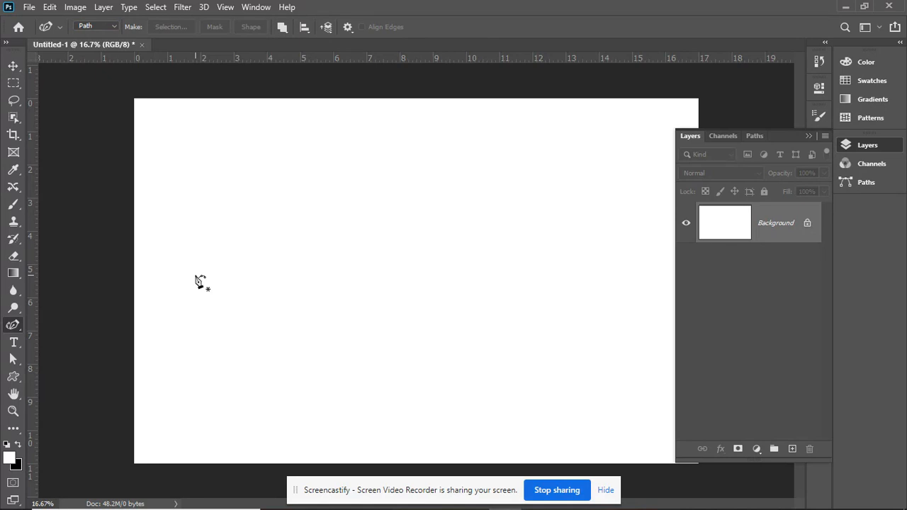
left_click(173, 318)
left_click(307, 263)
left_click(457, 309)
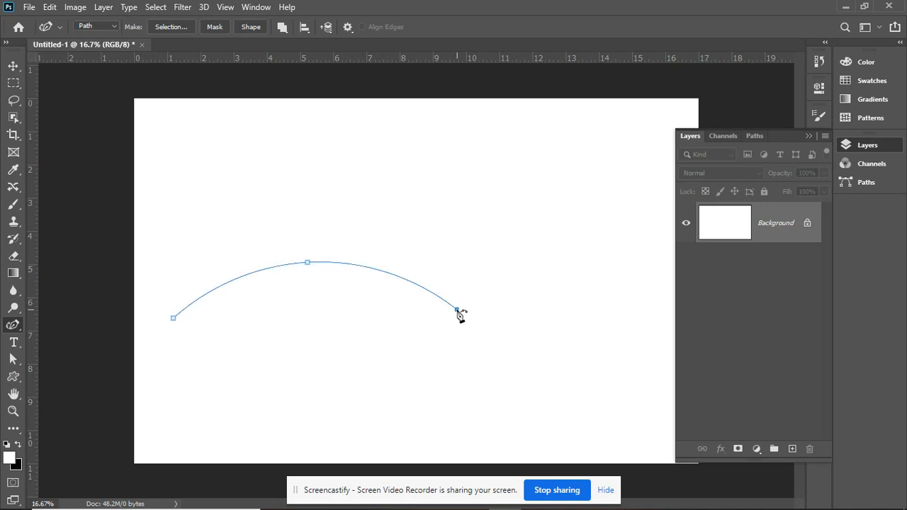
left_click(592, 291)
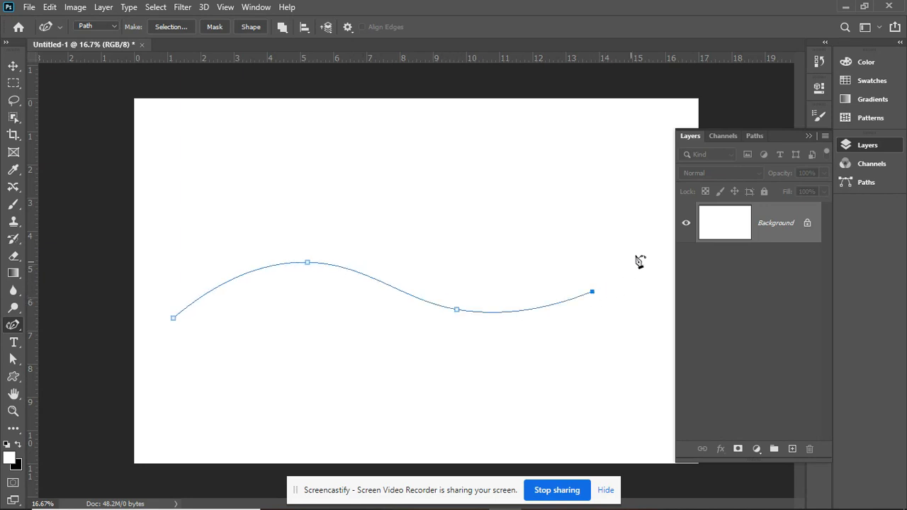
left_click(659, 162)
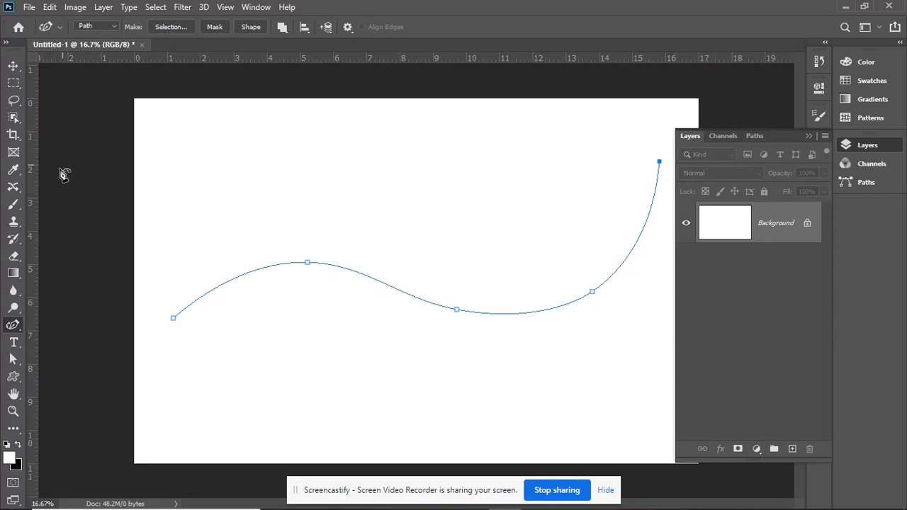
Start horizontal text on the path near its left end and set the tracking of the placeholder text to 0.
left_click(13, 344)
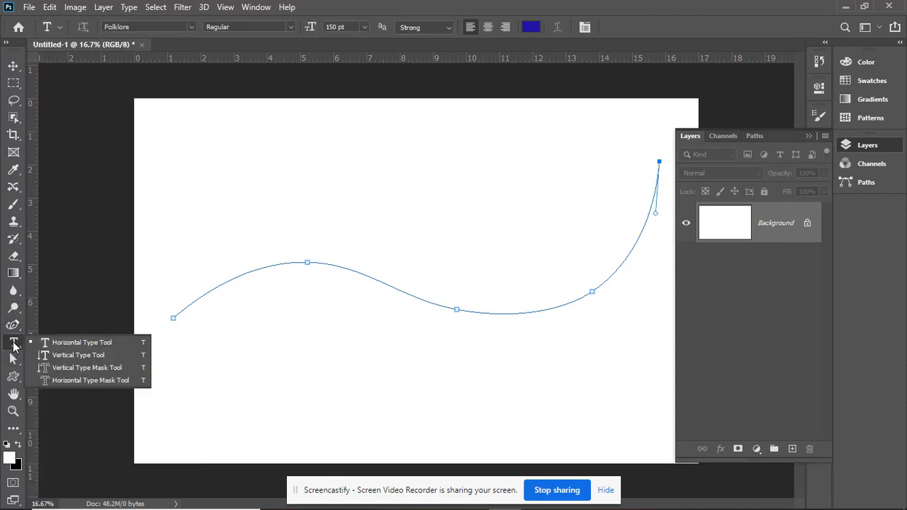
left_click(79, 344)
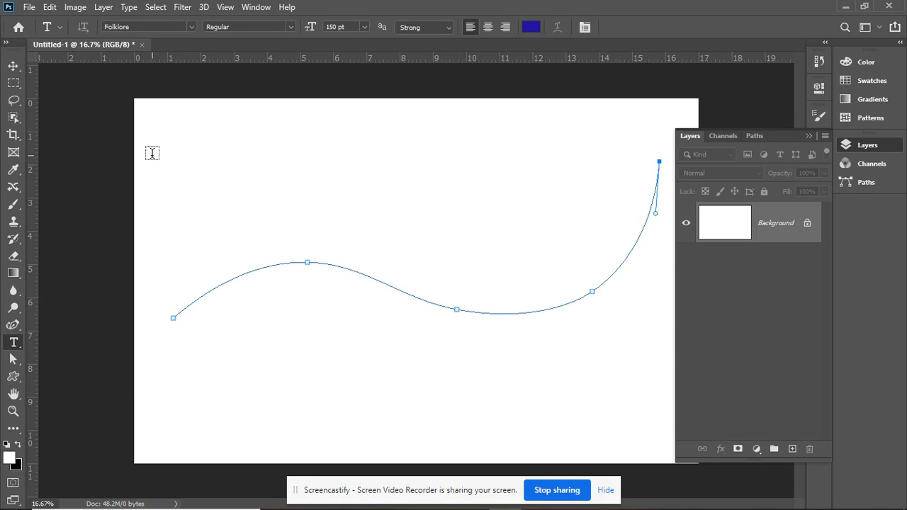
left_click(187, 304)
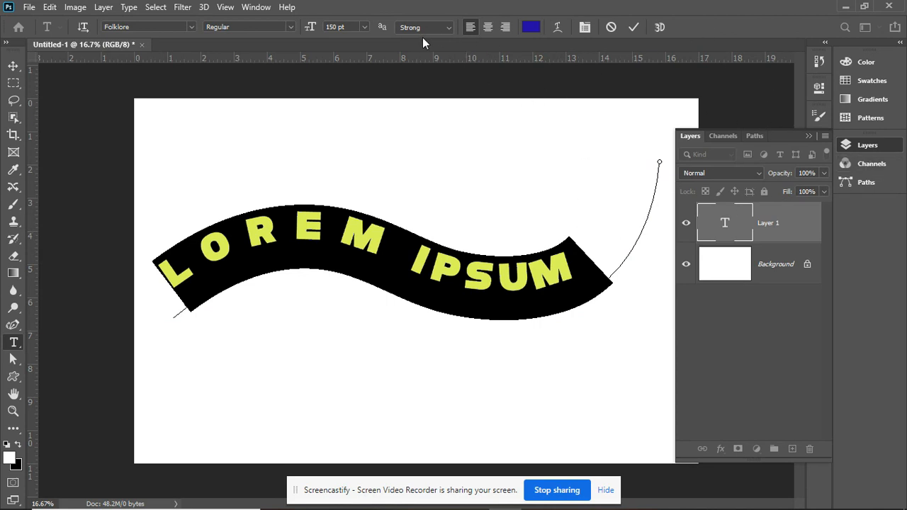
left_click(585, 27)
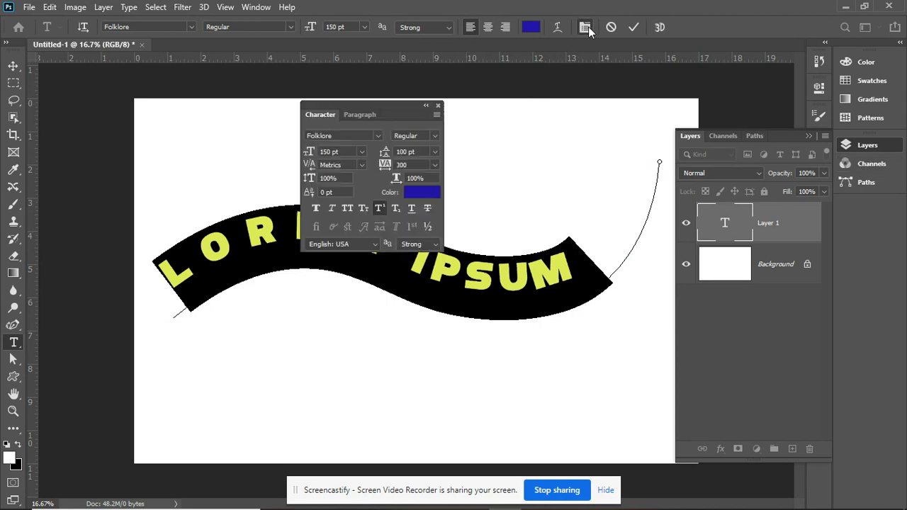
left_click(434, 165)
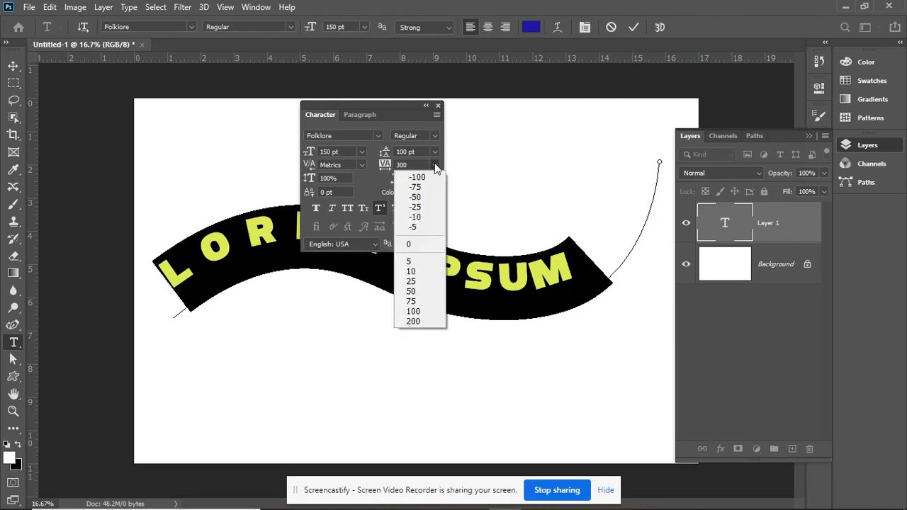
left_click(416, 245)
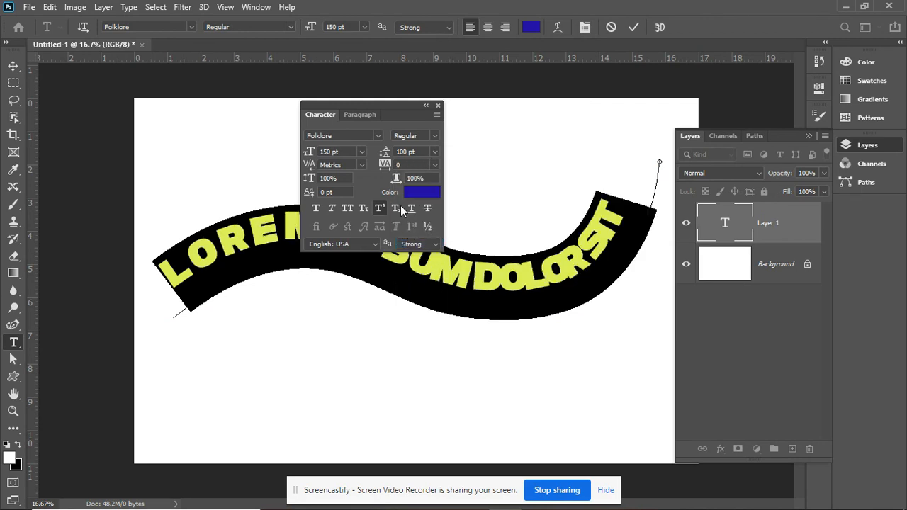
left_click(438, 106)
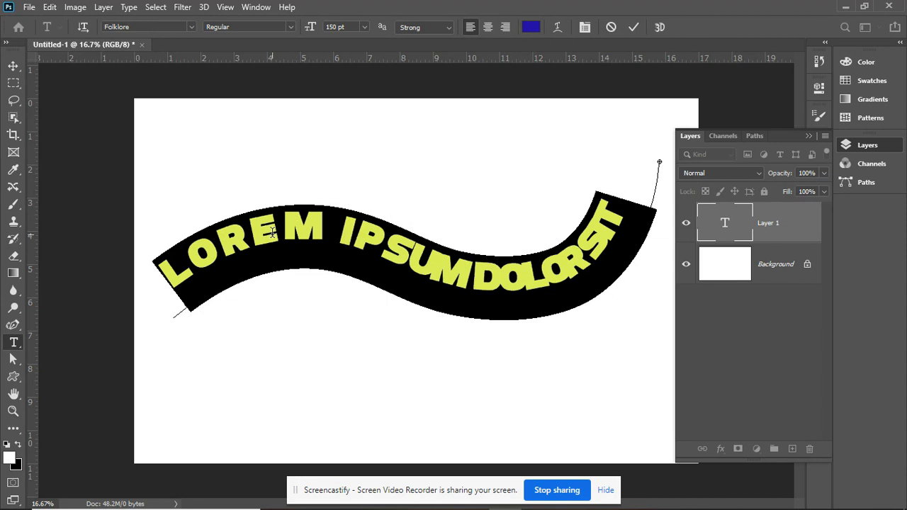
Enter the text "LOVING THE VIDEOS" along the path in place of the placeholder text.
type("LOVING")
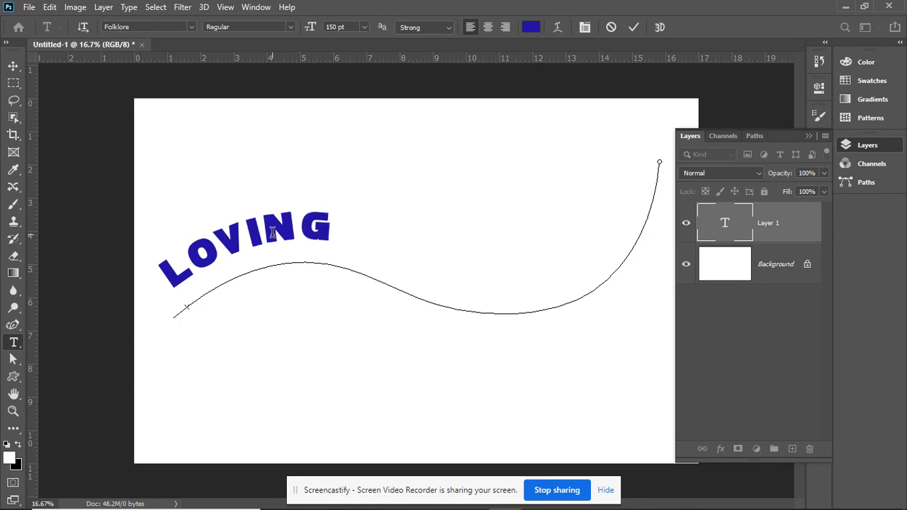
type(" THE")
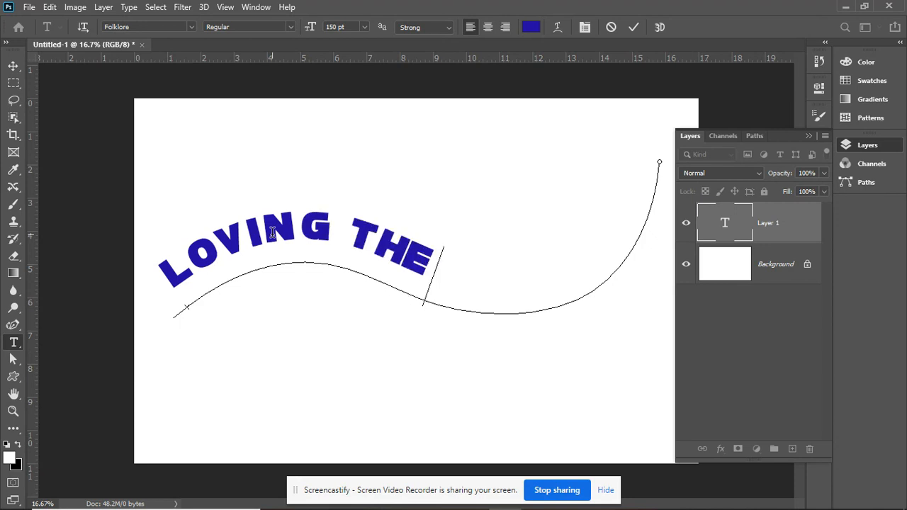
type("BI")
key("BackSpace")
key("BackSpace")
type("VIDEOS")
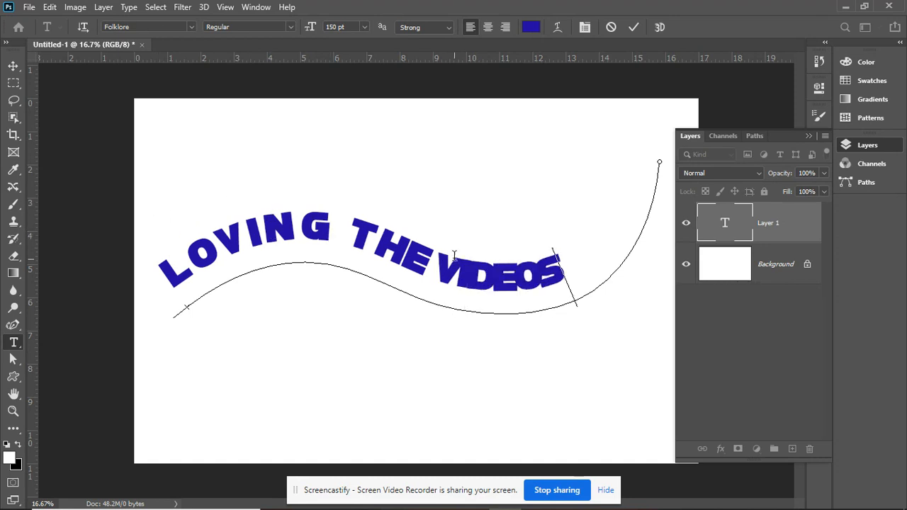
Set the tracking of the word VIDEOS to 200.
left_click_drag(558, 258, 168, 276)
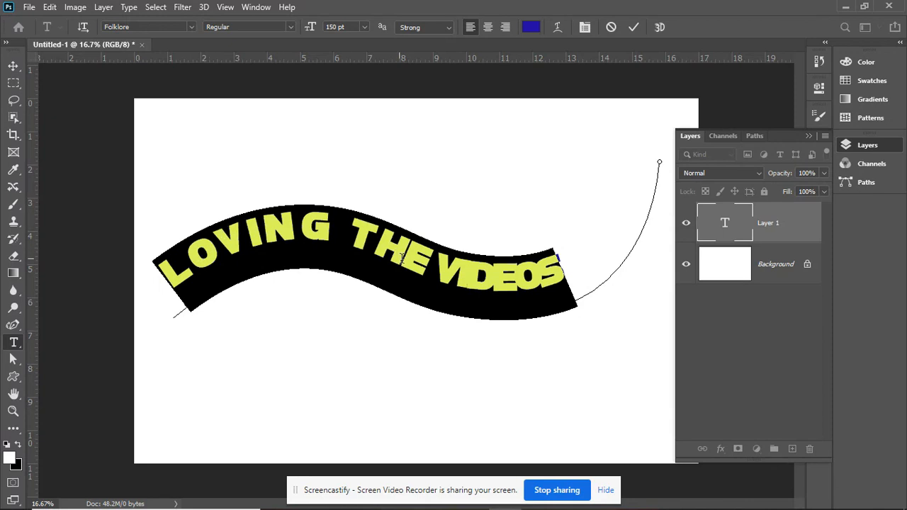
left_click(494, 213)
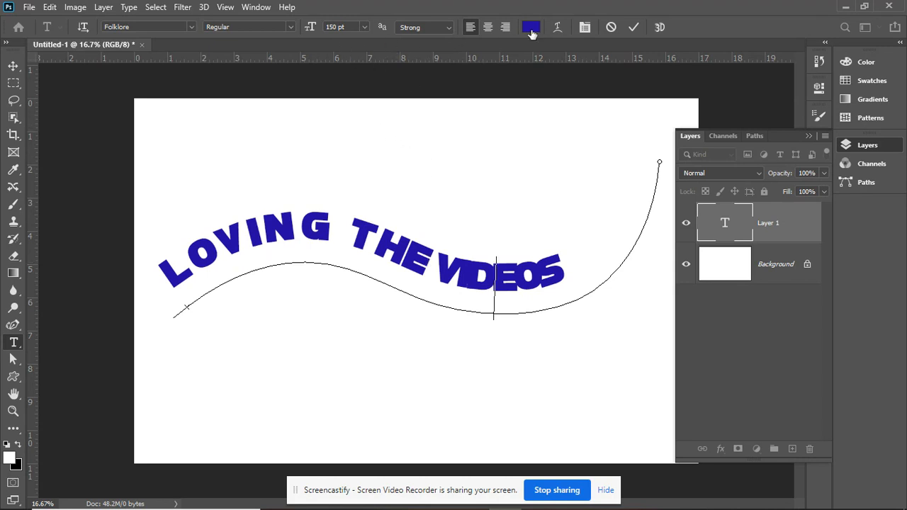
left_click(584, 27)
left_click_drag(385, 104, 674, 296)
left_click(550, 264)
left_click_drag(549, 264, 435, 275)
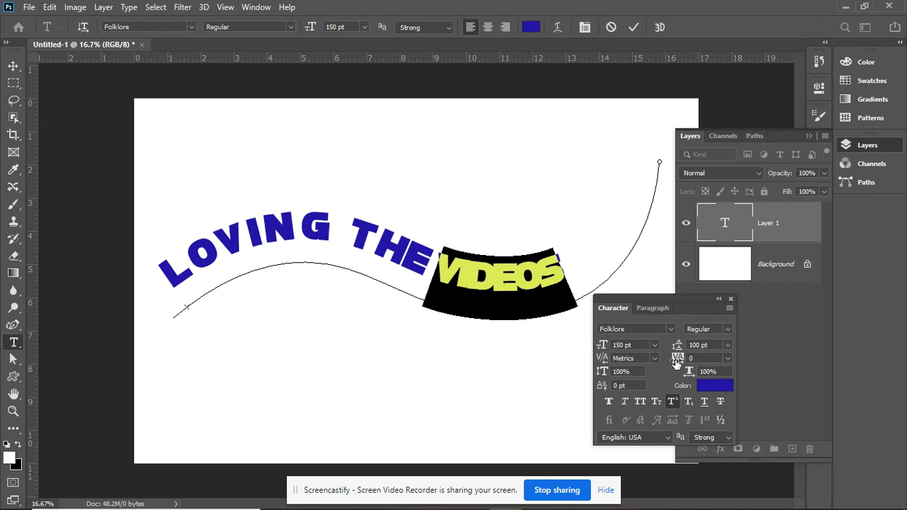
left_click(727, 357)
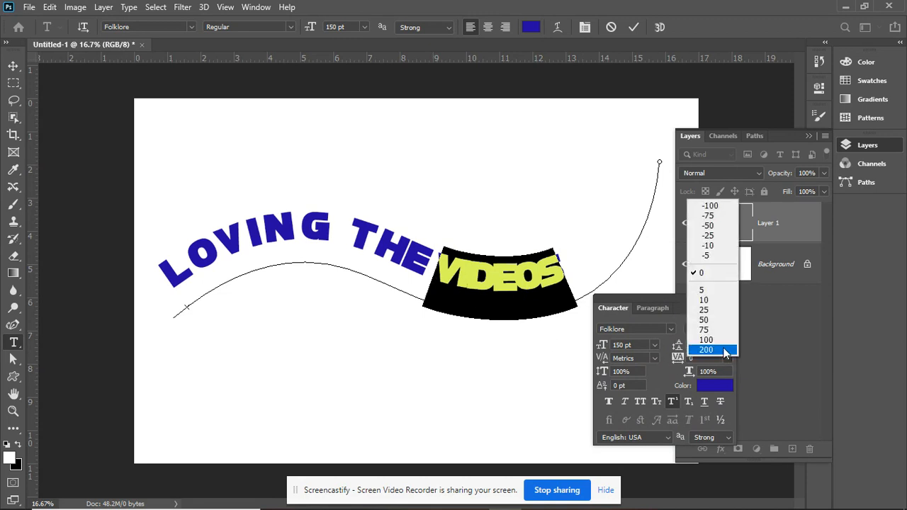
left_click(723, 340)
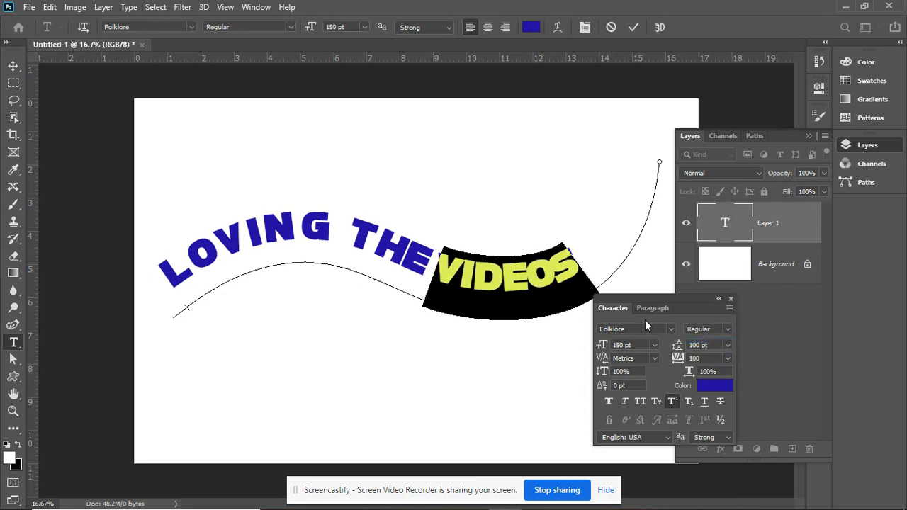
left_click(727, 358)
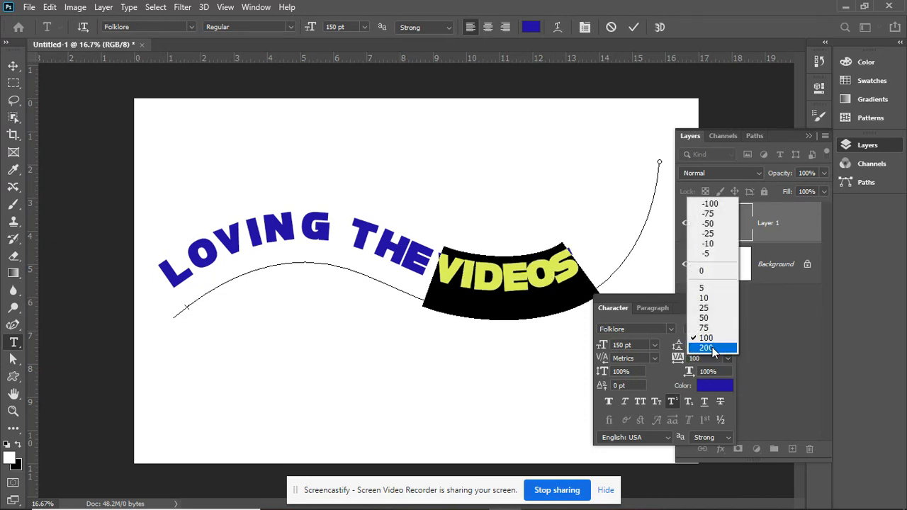
left_click(709, 347)
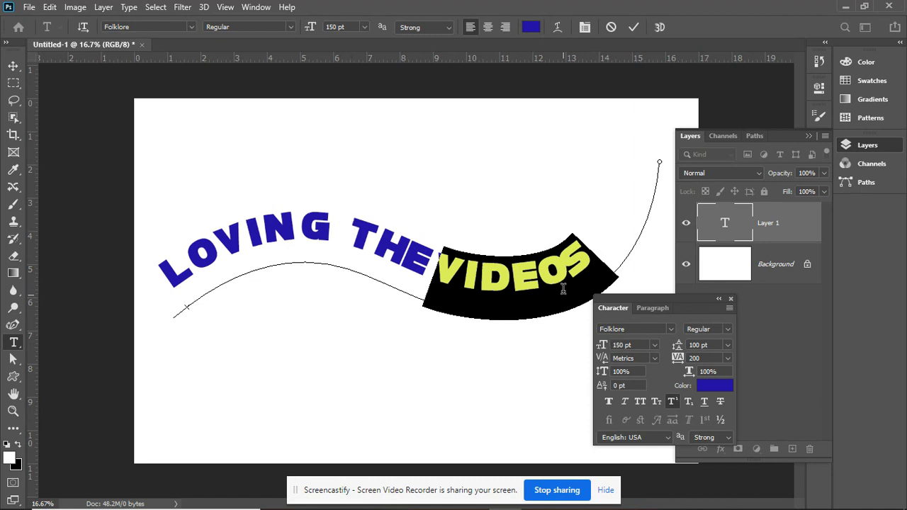
Set the tracking of the letters OS at the end of VIDEOS to 350.
left_click(603, 247)
left_click_drag(591, 247, 549, 282)
left_click(676, 358)
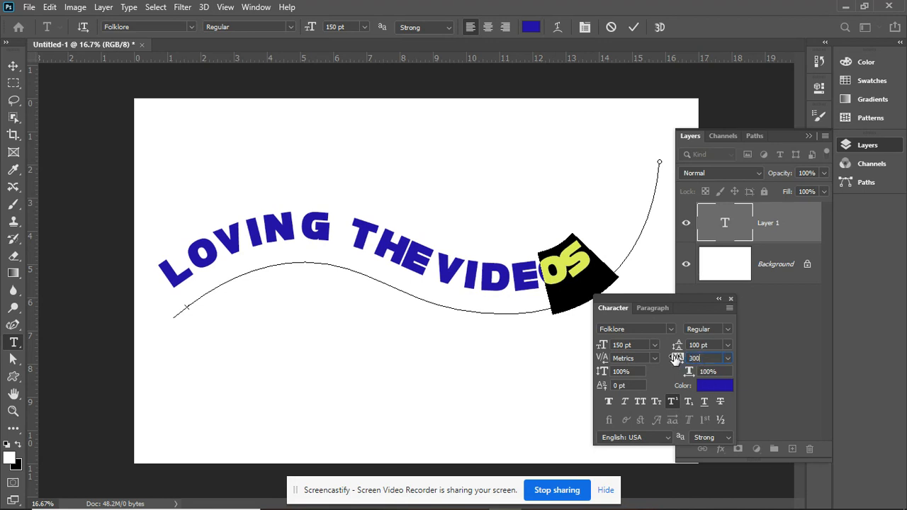
key("Return")
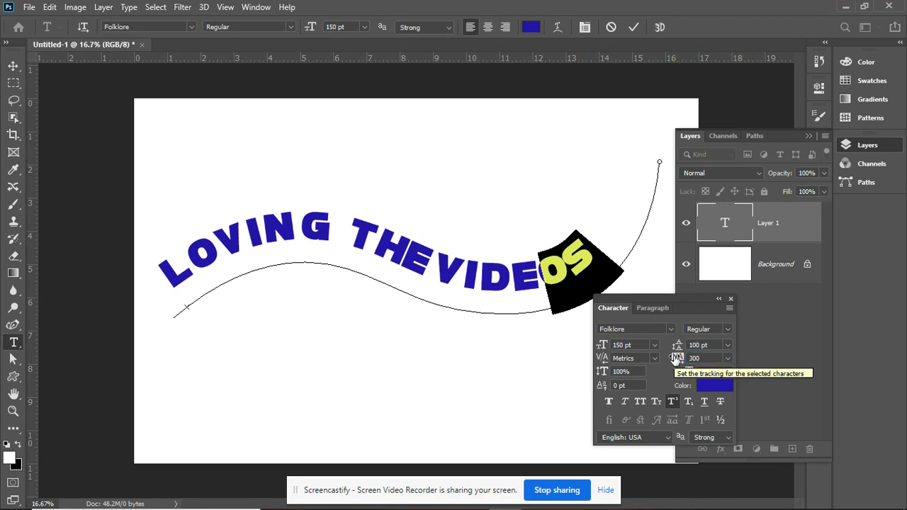
left_click(676, 359)
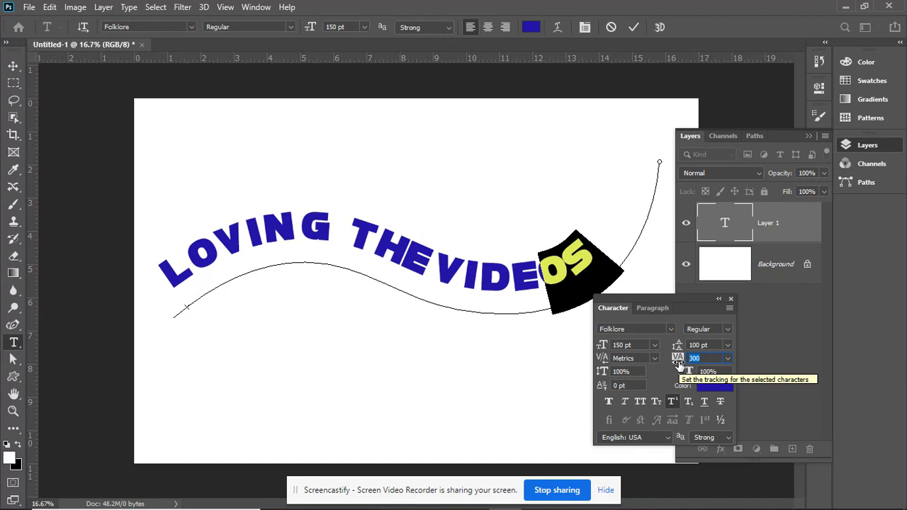
type("350")
key("Return")
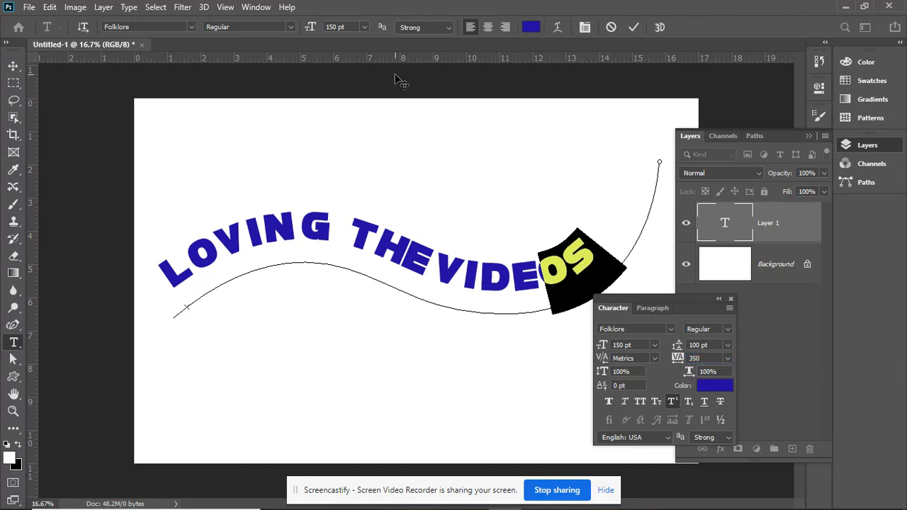
Tighten the tracking of the word LOVING to -50 and commit the text on the path.
left_click_drag(324, 218, 193, 280)
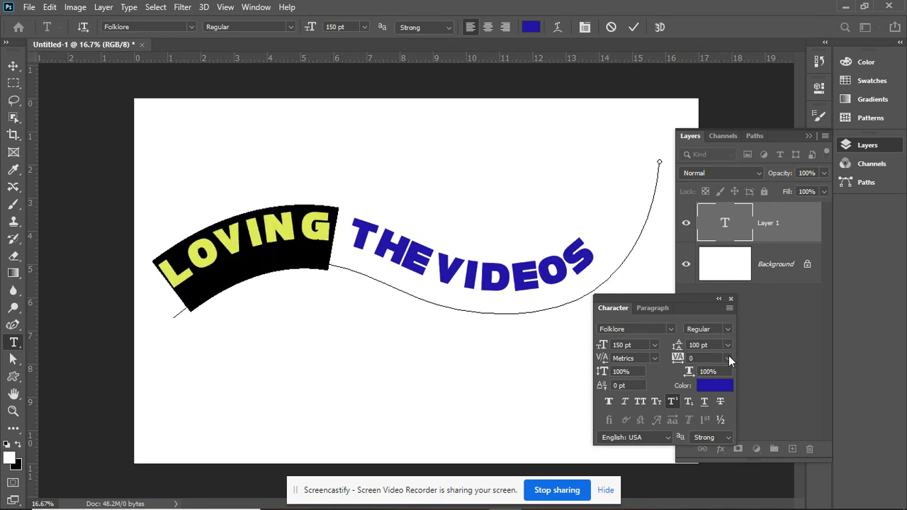
left_click(728, 358)
left_click(712, 208)
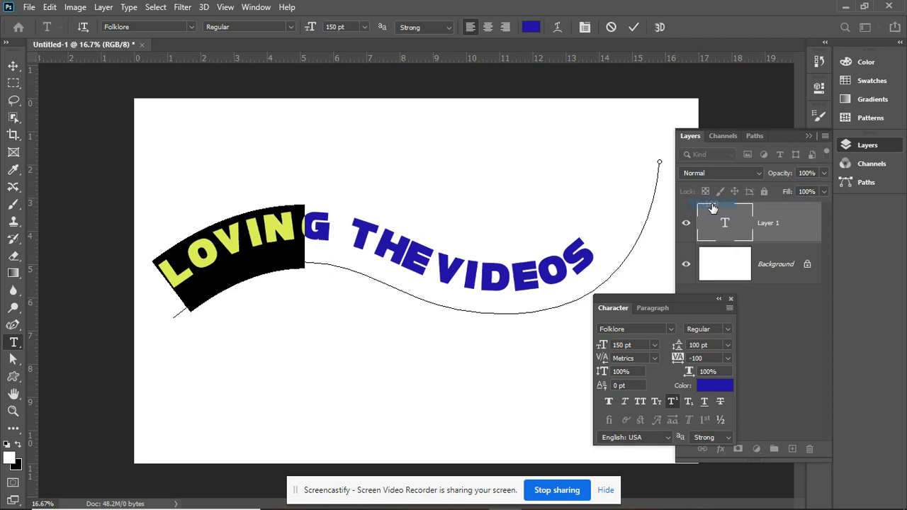
left_click(727, 357)
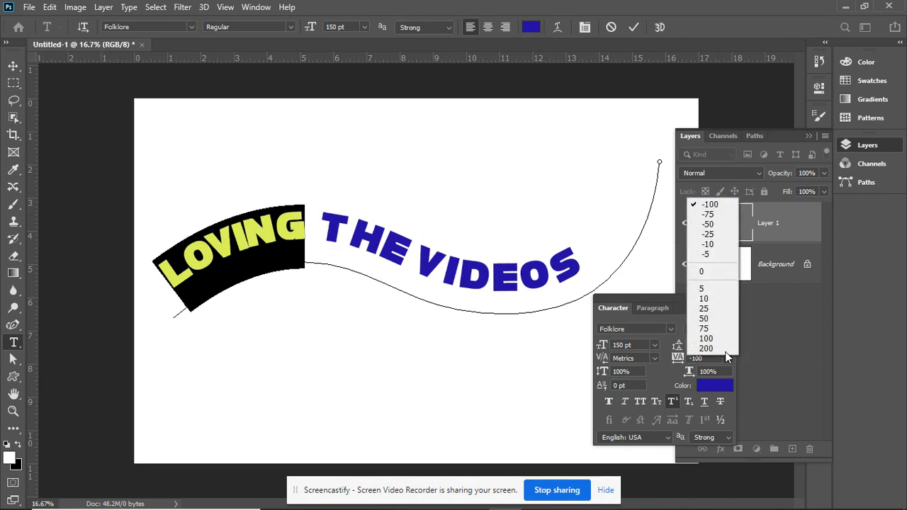
left_click(708, 224)
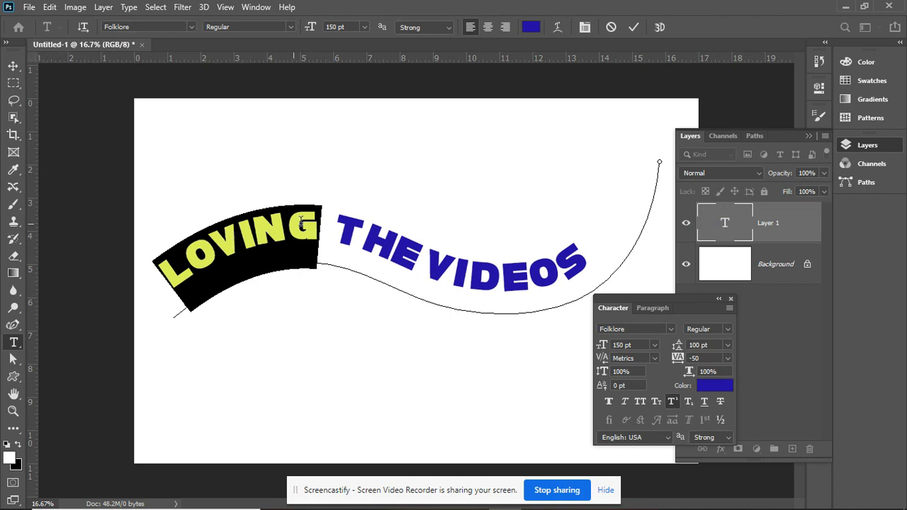
left_click(337, 218)
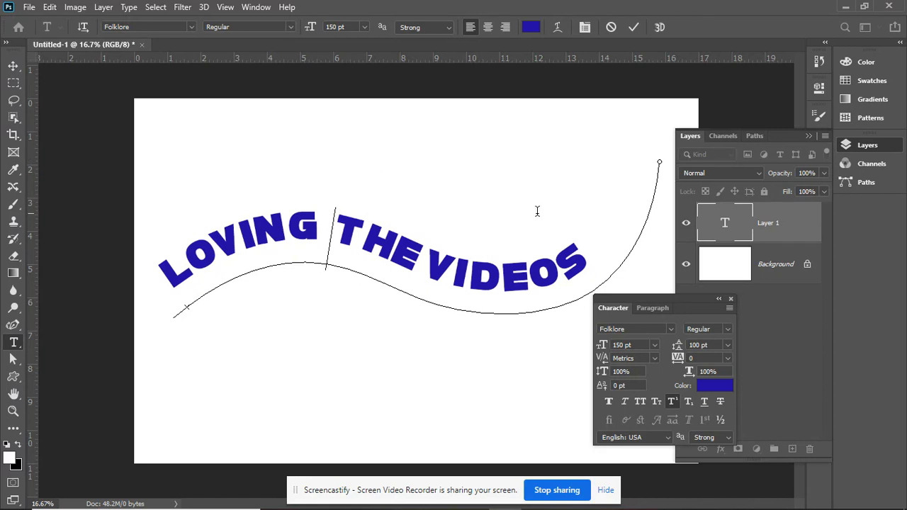
left_click(731, 298)
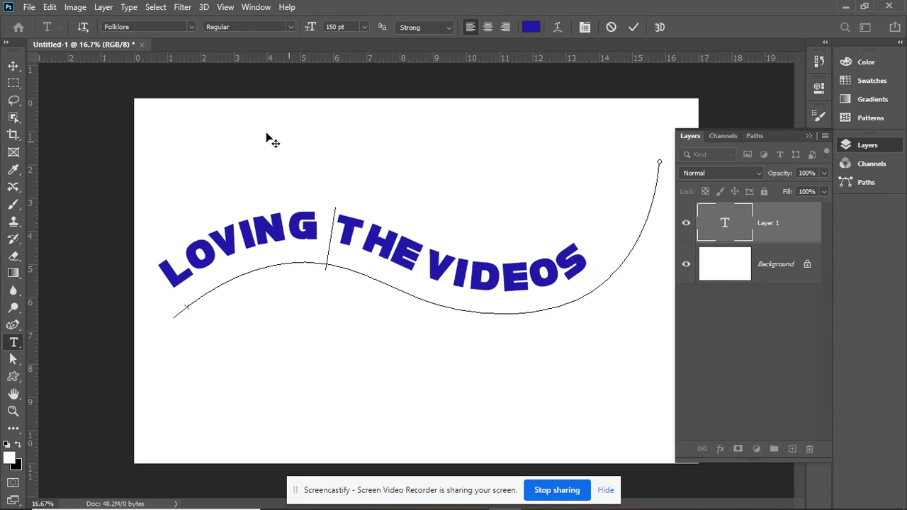
left_click(12, 65)
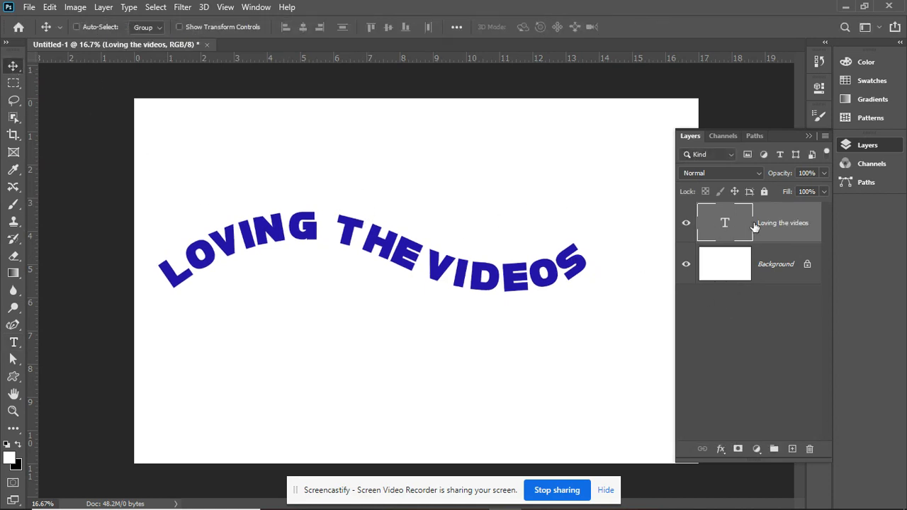